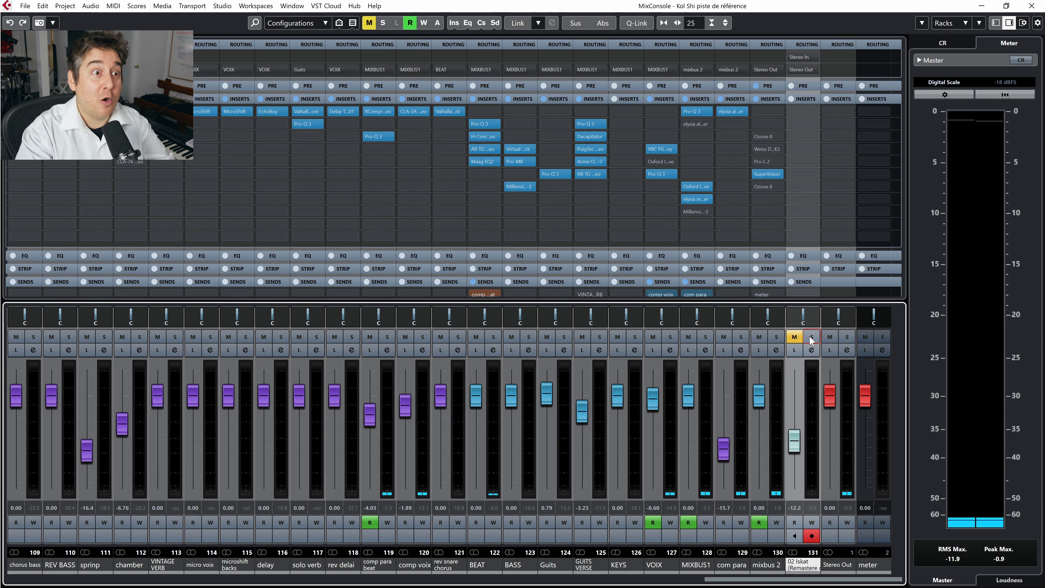
# Activate the Pro-L 2 insert on mixbus 2, briefly play the song, and reset the 02 Iskat (Remastered) fader to 0 dB.
pyautogui.click(757, 161)
pyautogui.press('space')
pyautogui.press('space')
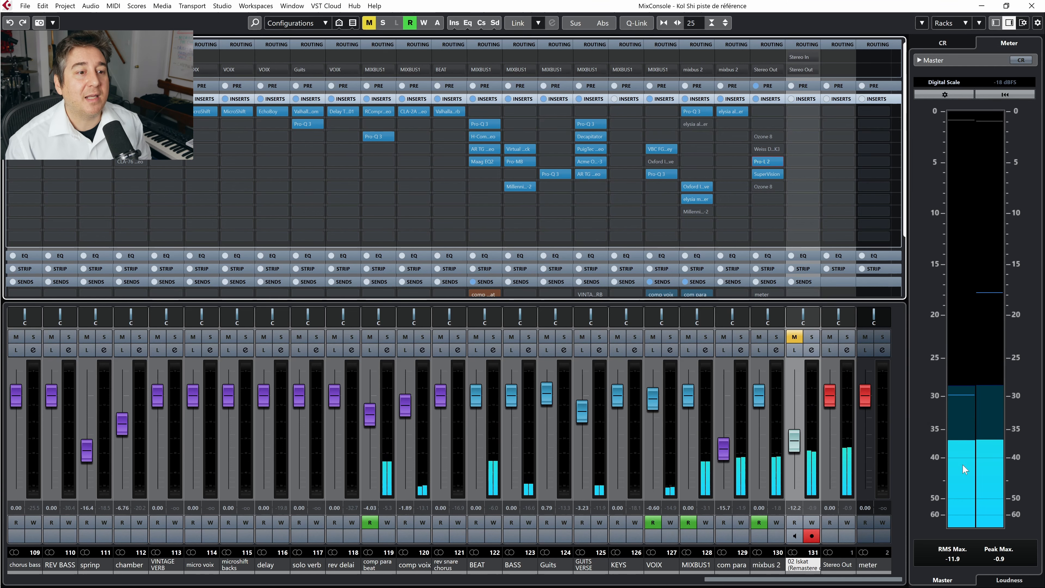
pyautogui.keyDown('ctrl'); pyautogui.click(796, 443); pyautogui.keyUp('ctrl')
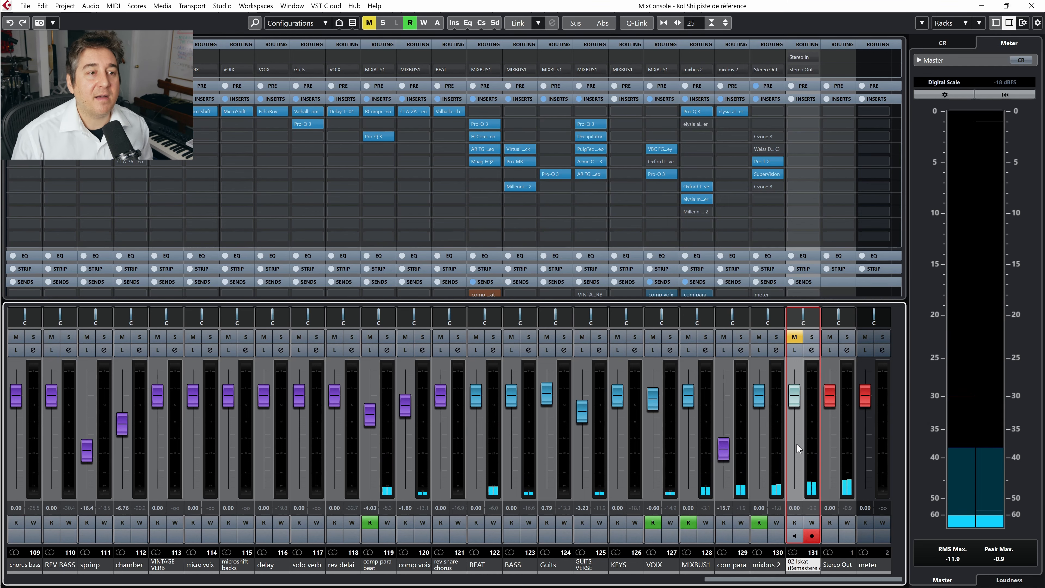
# Copy the SuperVision insert from mixbus 2 to the 02 Iskat (Remastered) channel and play the song to measure the reference's loudness.
pyautogui.moveTo(767, 174); pyautogui.dragTo(802, 174)
pyautogui.click(803, 174)
pyautogui.press('space')
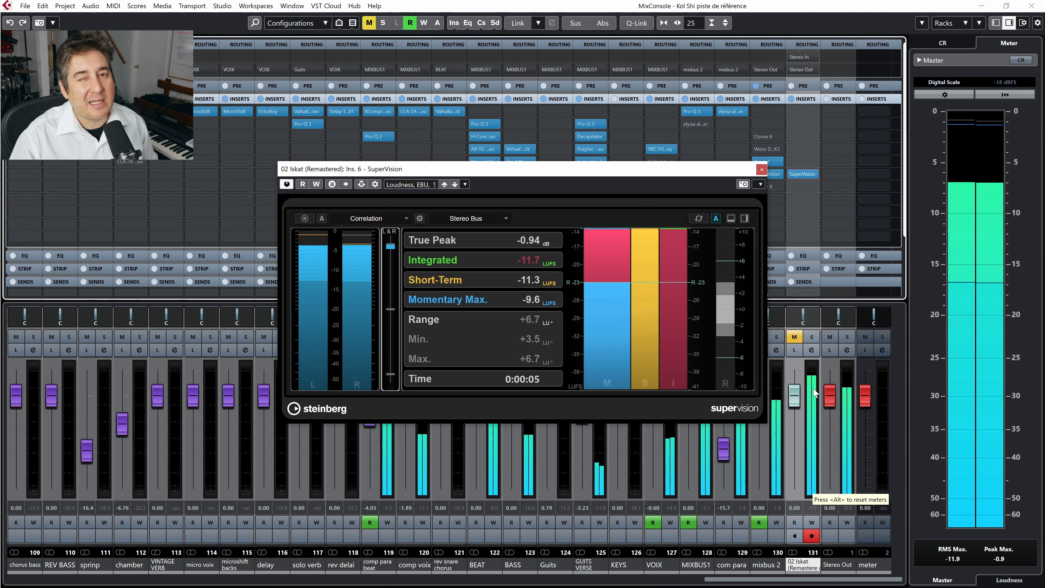
pyautogui.press('space')
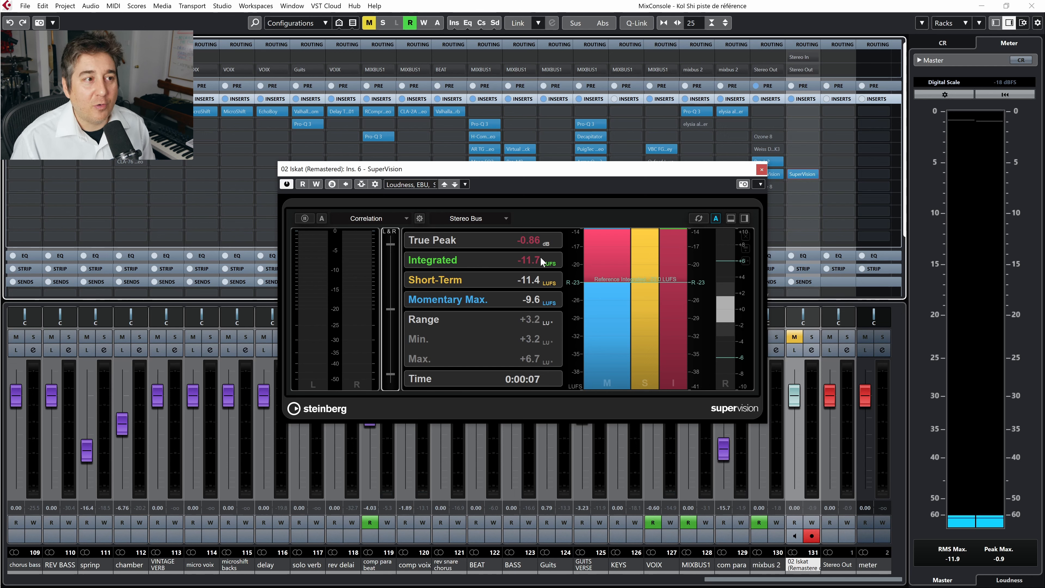
# Play the song and lower the 02 Iskat (Remastered) channel fader to about -2.72 dB.
pyautogui.press('space')
pyautogui.click(801, 402)
pyautogui.moveTo(800, 401); pyautogui.dragTo(797, 415)
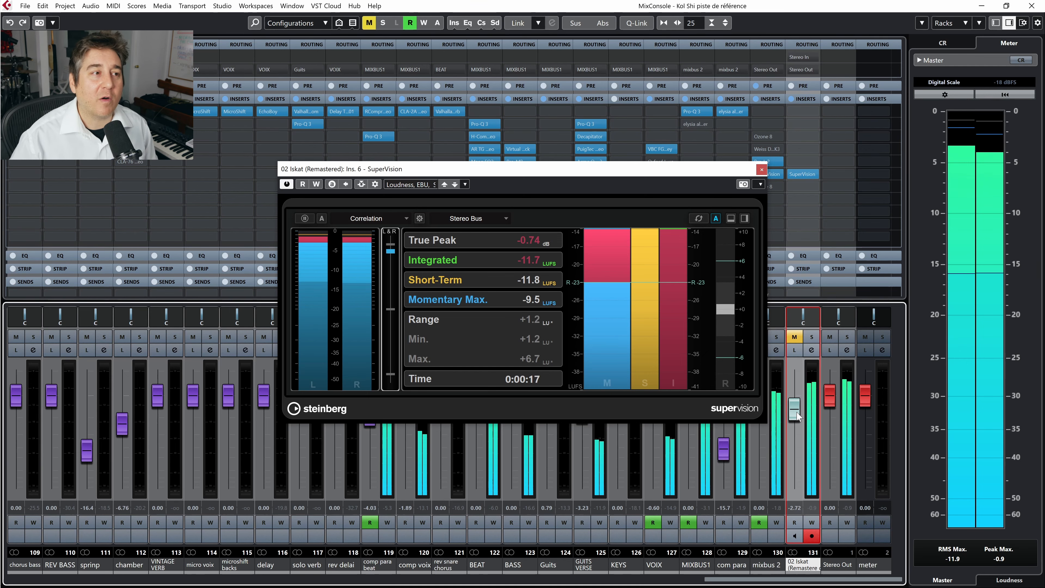
# Lower the 02 Iskat (Remastered) clip volume to about -2.71 dB in the project window and remeasure its loudness in SuperVision's Loudness module.
pyautogui.press('F3')
pyautogui.moveTo(514, 478); pyautogui.dragTo(514, 490)
pyautogui.click(482, 309)
pyautogui.click(699, 218)
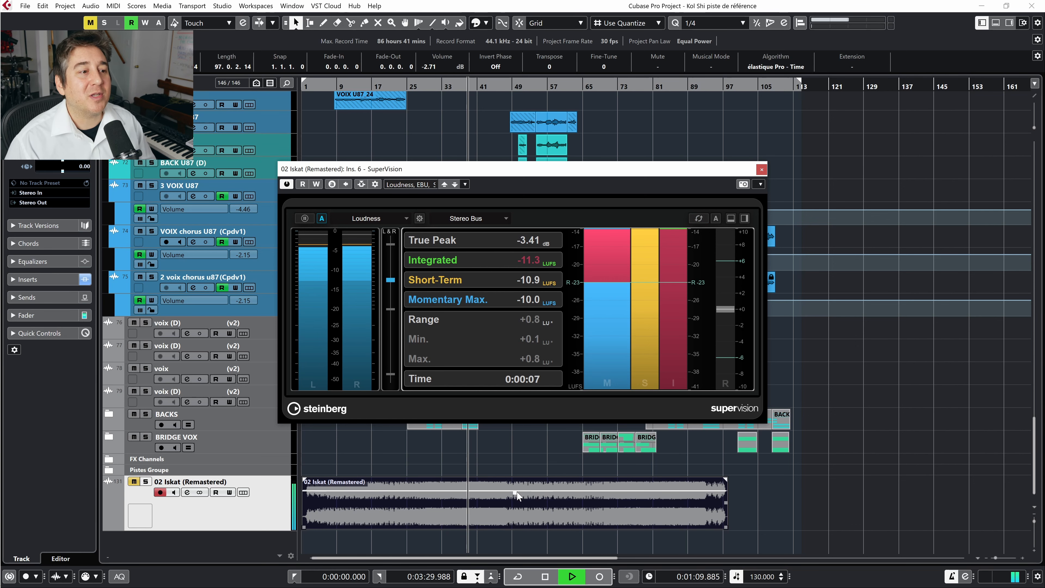
pyautogui.press('space')
pyautogui.press('F3')
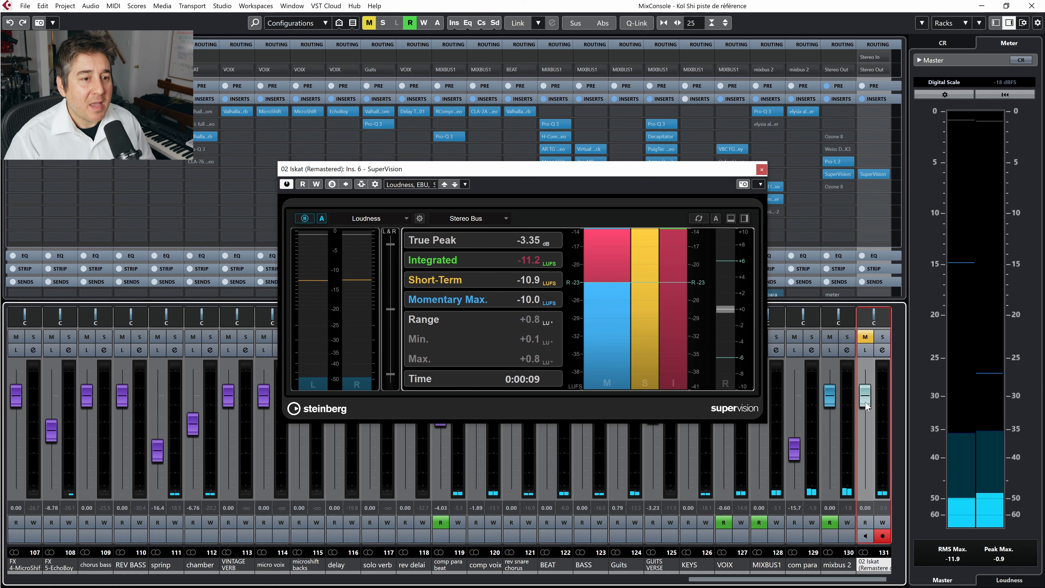
pyautogui.click(762, 169)
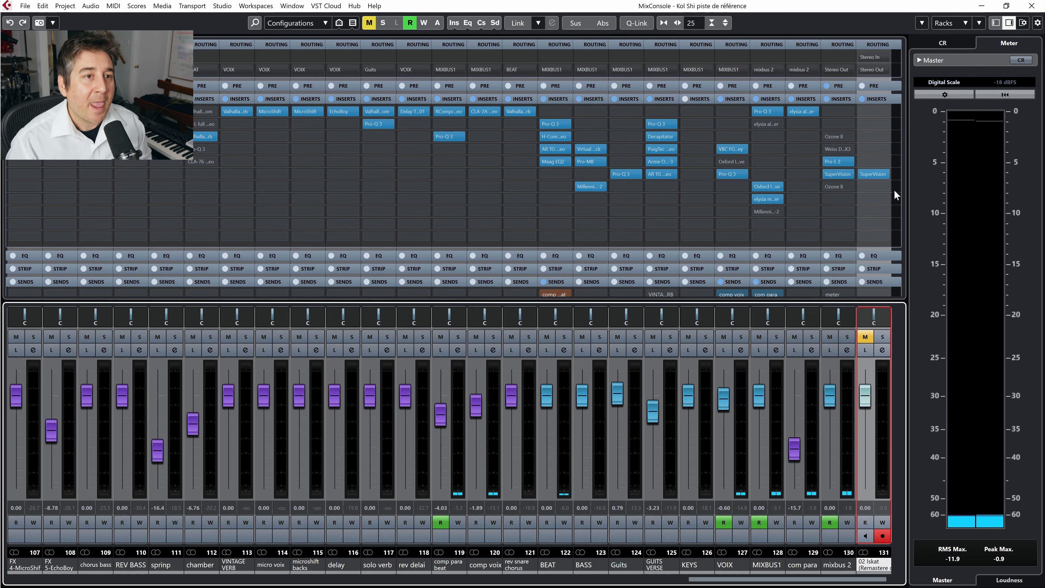
# Insert Pro-Q 3 below SuperVision on the 02 Iskat (Remastered) channel and add a 12 dB/oct high cut at about 572 Hz.
pyautogui.click(873, 184)
pyautogui.write('pro')
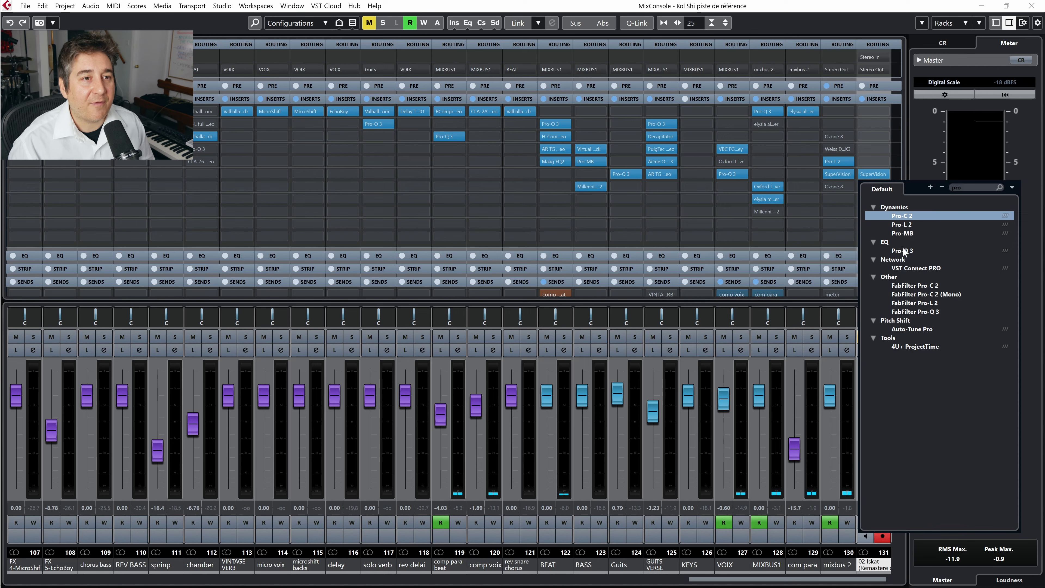
pyautogui.click(903, 250)
pyautogui.moveTo(718, 271); pyautogui.dragTo(518, 269)
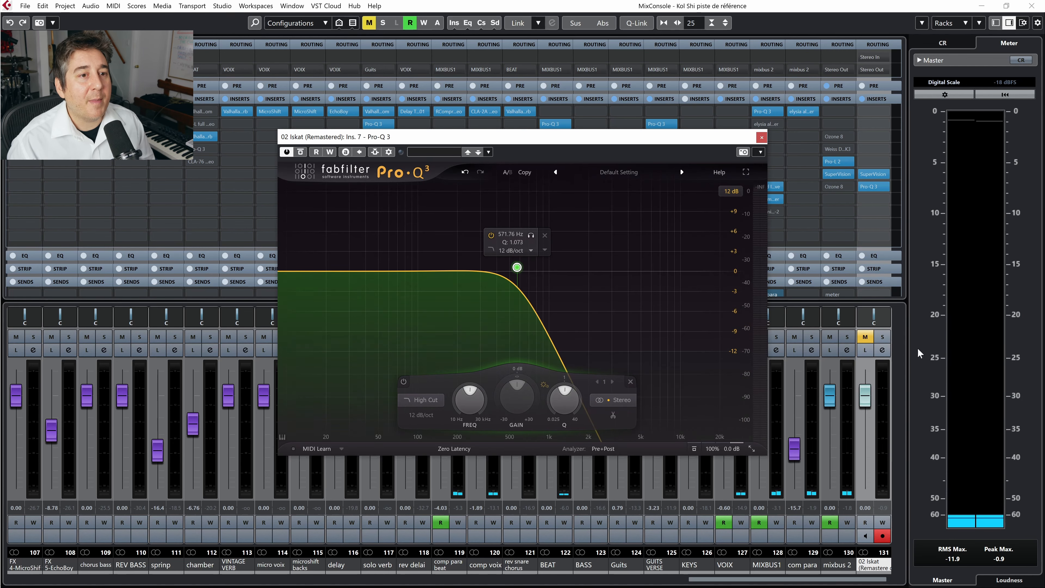
# Solo the reference track and lower its Pro-Q 3 high cut to about 110 Hz during playback to audition the low end.
pyautogui.click(882, 337)
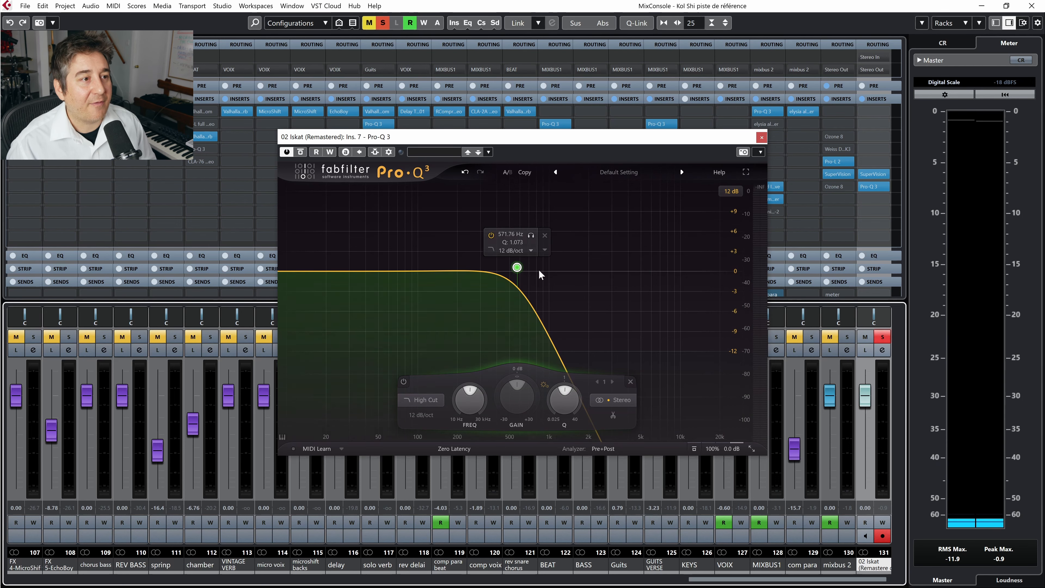
pyautogui.press('space')
pyautogui.moveTo(517, 268); pyautogui.dragTo(423, 263)
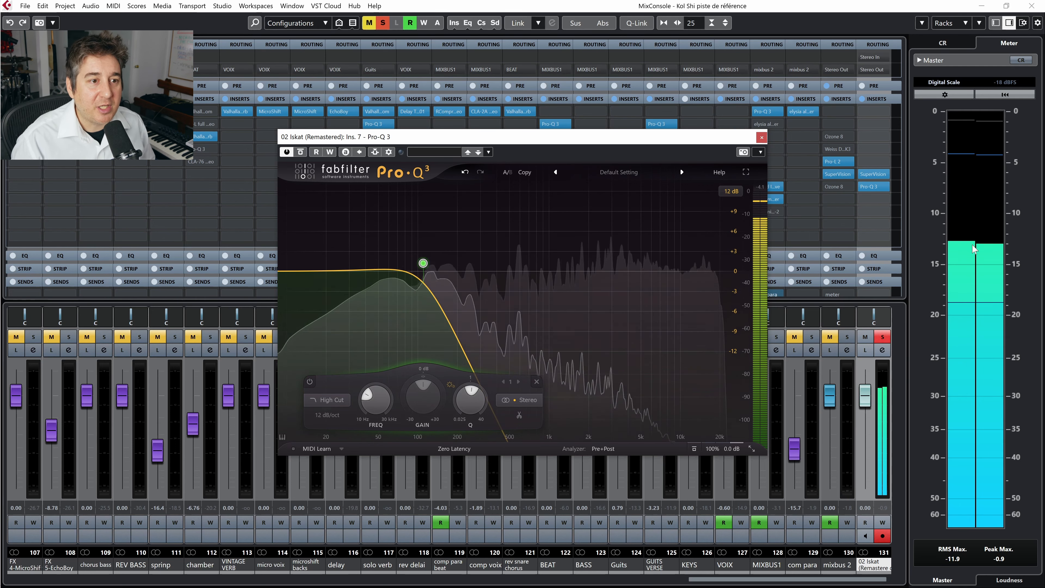
pyautogui.moveTo(425, 267)
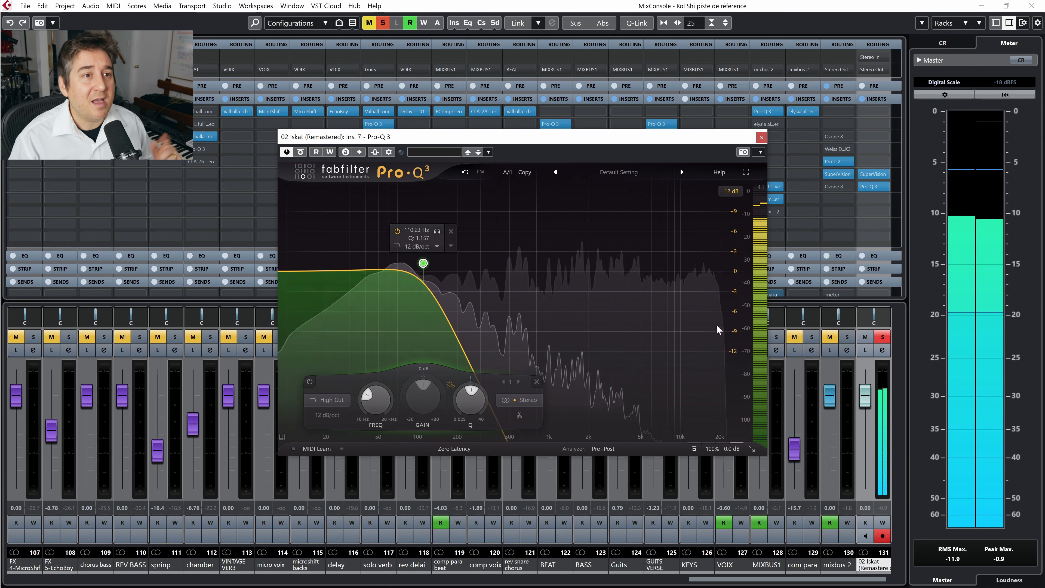
pyautogui.press('space')
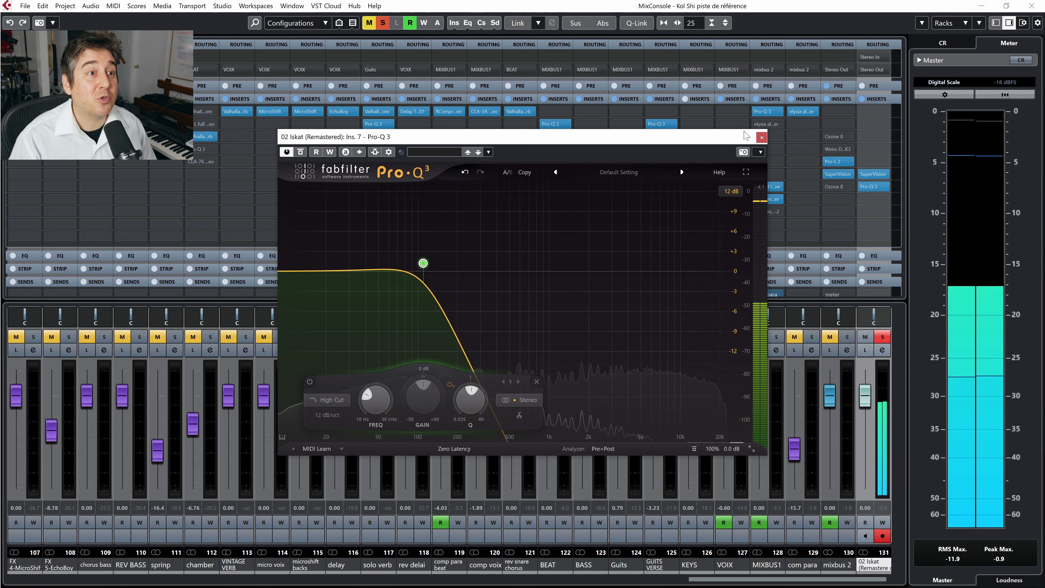
# Copy the reference's Pro-Q 3 to the MIXBUS1 channel, unsolo the reference, and play to compare the low end.
pyautogui.moveTo(736, 138); pyautogui.dragTo(634, 178)
pyautogui.moveTo(873, 186); pyautogui.dragTo(765, 225)
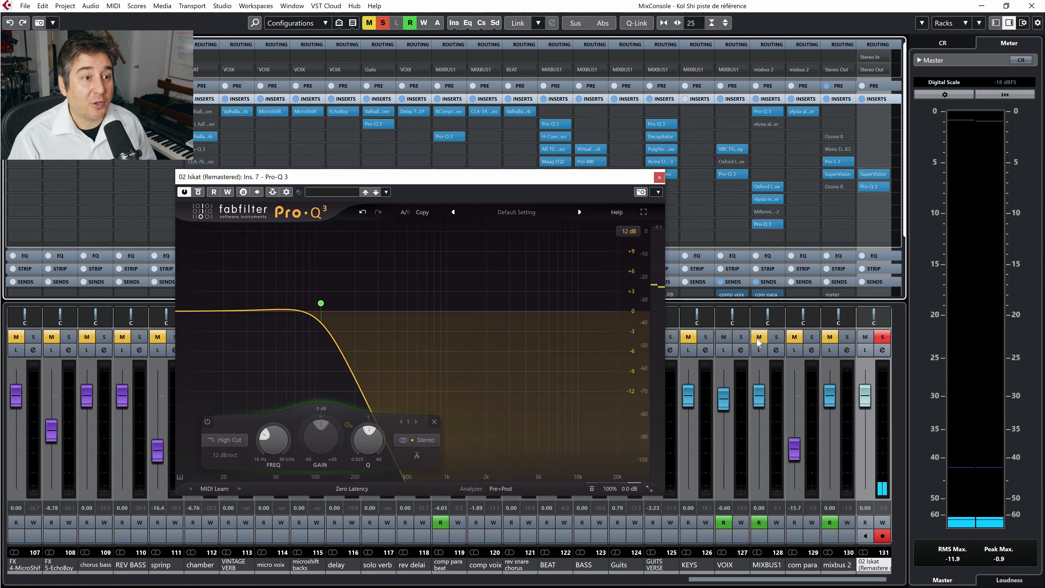
pyautogui.click(886, 338)
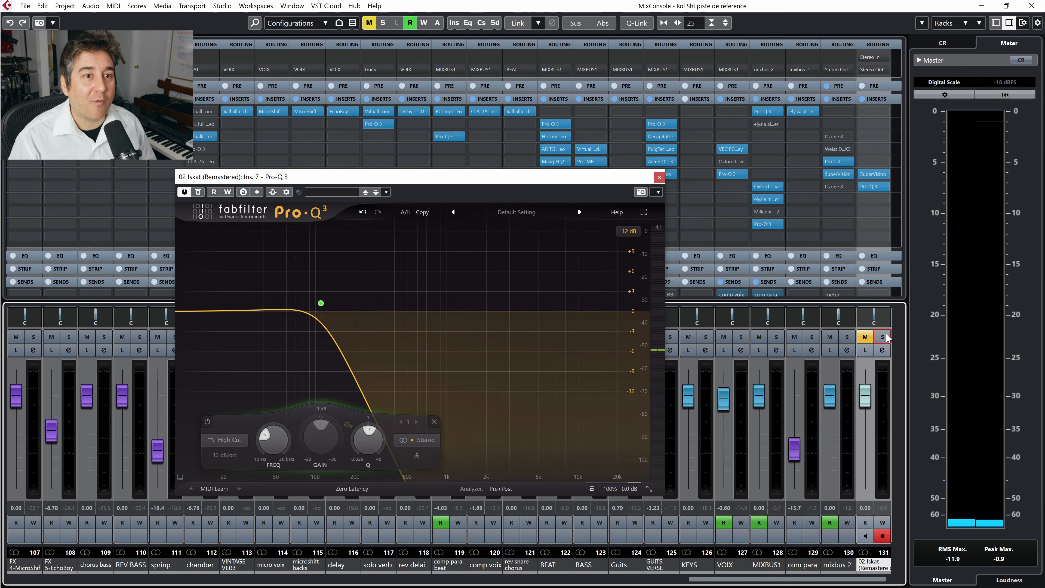
pyautogui.press('space')
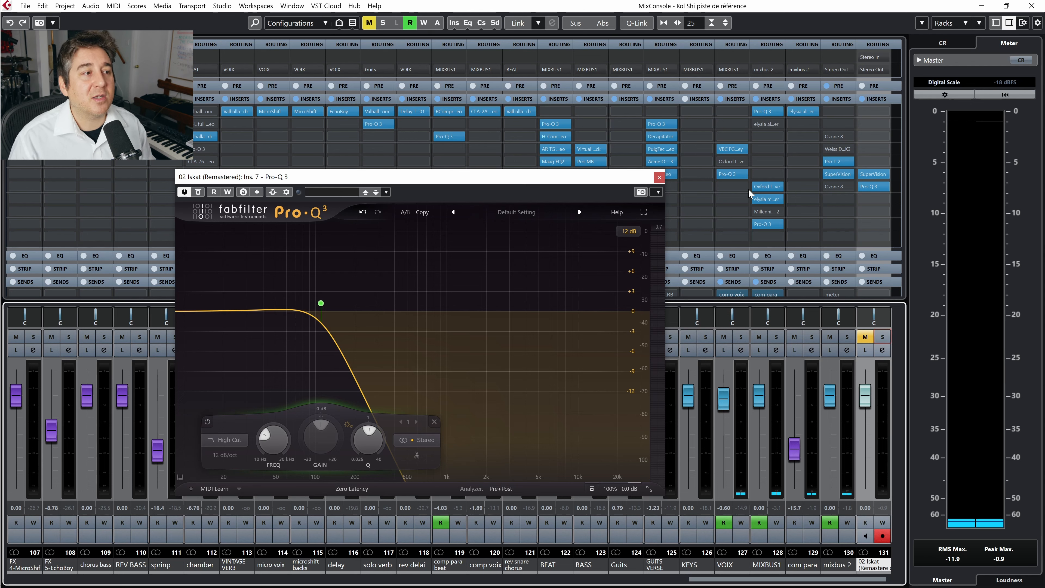
# Delete the high-cut band from the reference track's Pro-Q 3 and remove the Pro-Q 3 copy from MIXBUS1.
pyautogui.moveTo(280, 327)
pyautogui.press('space')
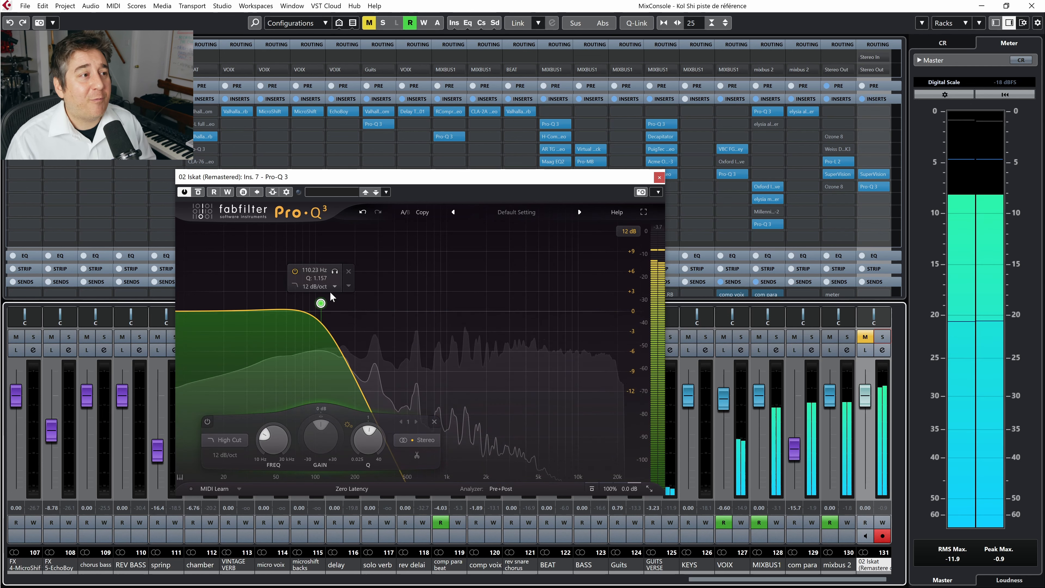
pyautogui.click(349, 272)
pyautogui.press('space')
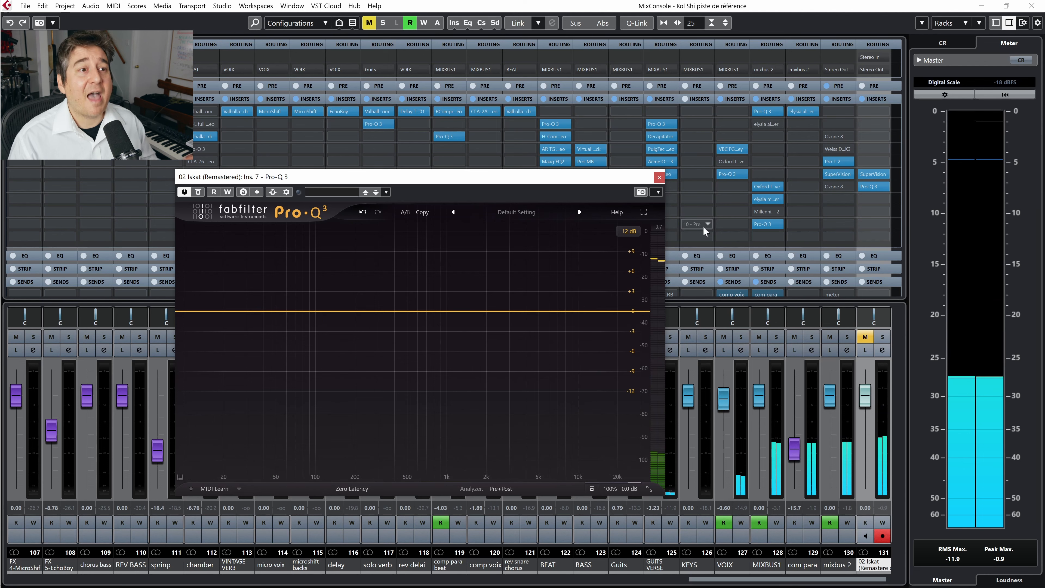
pyautogui.click(779, 225)
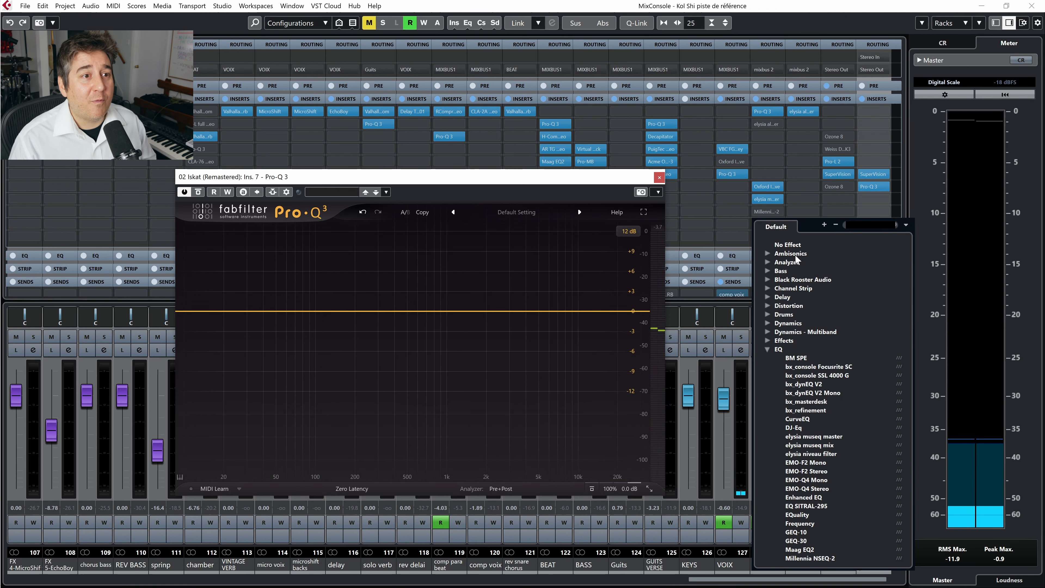
pyautogui.click(790, 245)
pyautogui.click(885, 187)
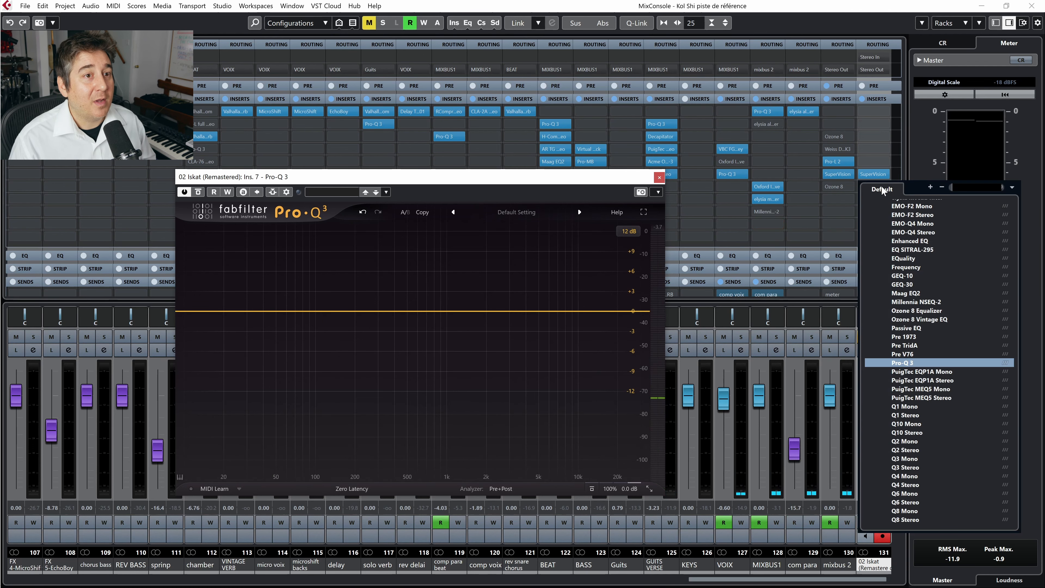
# Add a low cut at about 126 Hz and a high cut at about 5012 Hz in Pro-Q 3, and audition the soloed reference's midrange.
pyautogui.moveTo(247, 311); pyautogui.dragTo(328, 316)
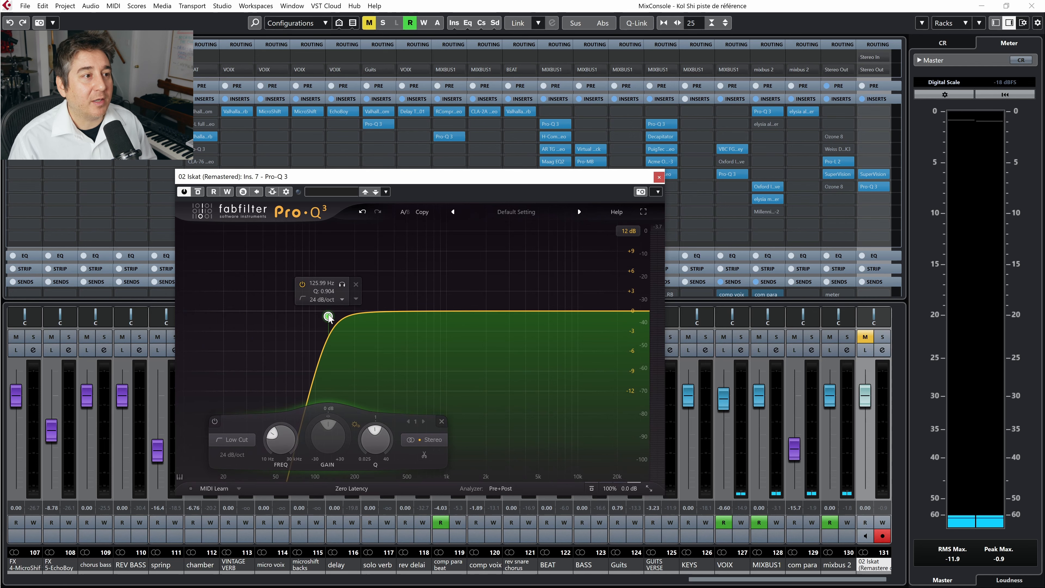
pyautogui.moveTo(630, 316); pyautogui.dragTo(538, 323)
pyautogui.press('space')
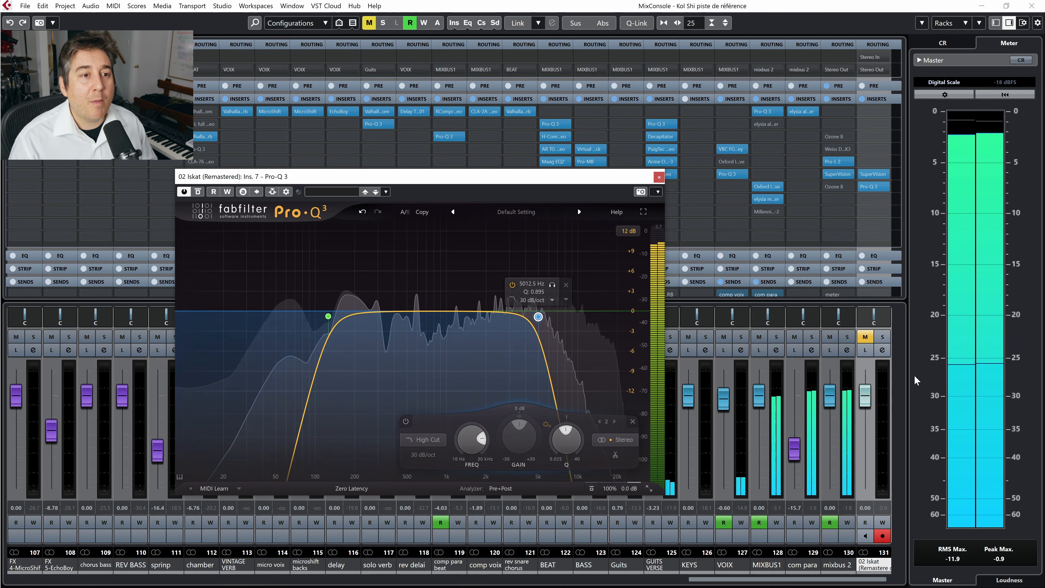
pyautogui.click(883, 337)
pyautogui.moveTo(538, 318)
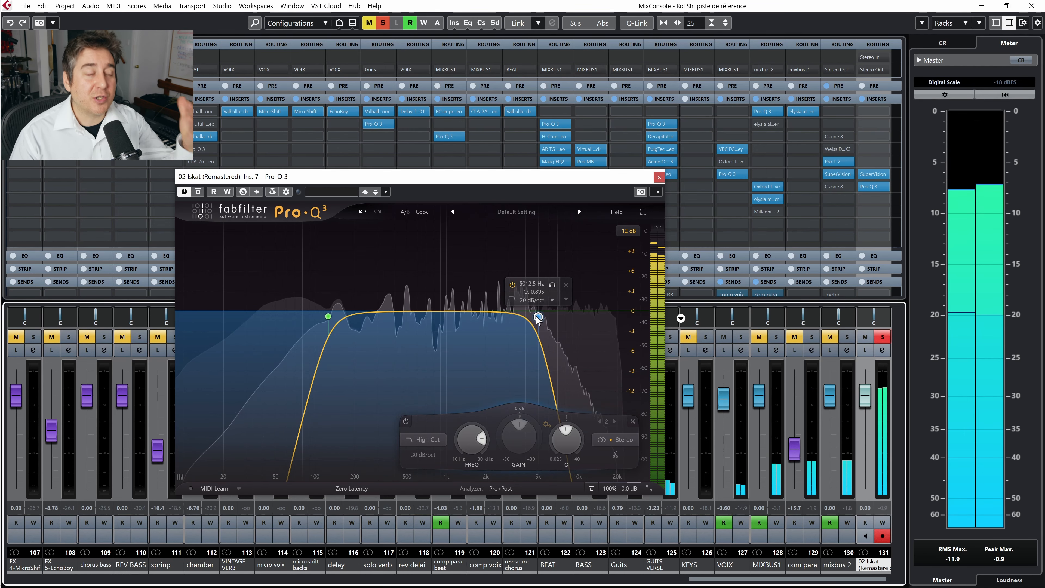
# Delete both cut bands from the reference's Pro-Q 3, play with the reference unsoloed, and close the equalizer.
pyautogui.click(565, 285)
pyautogui.click(356, 285)
pyautogui.press('space')
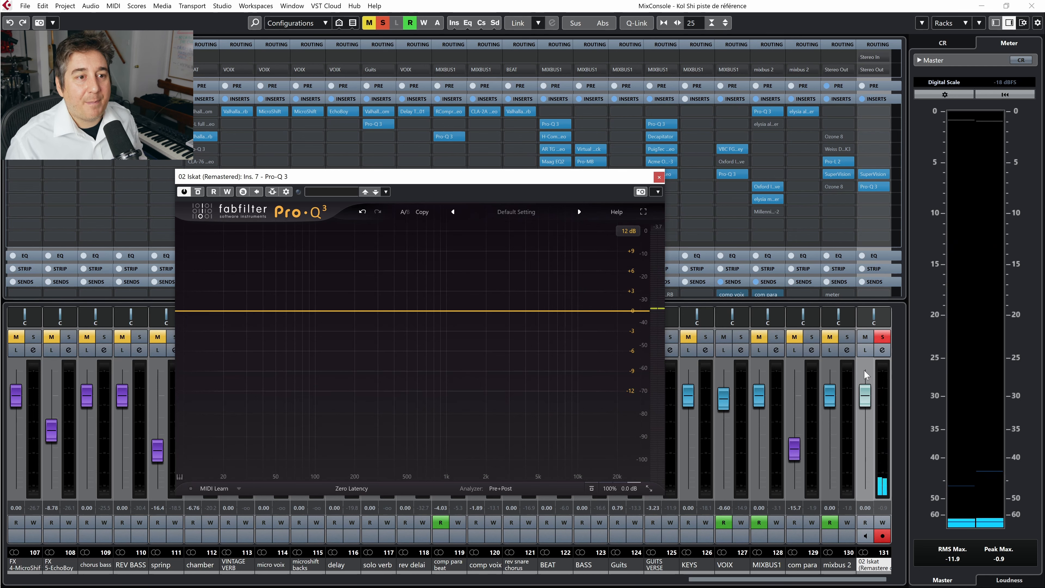
pyautogui.press('space')
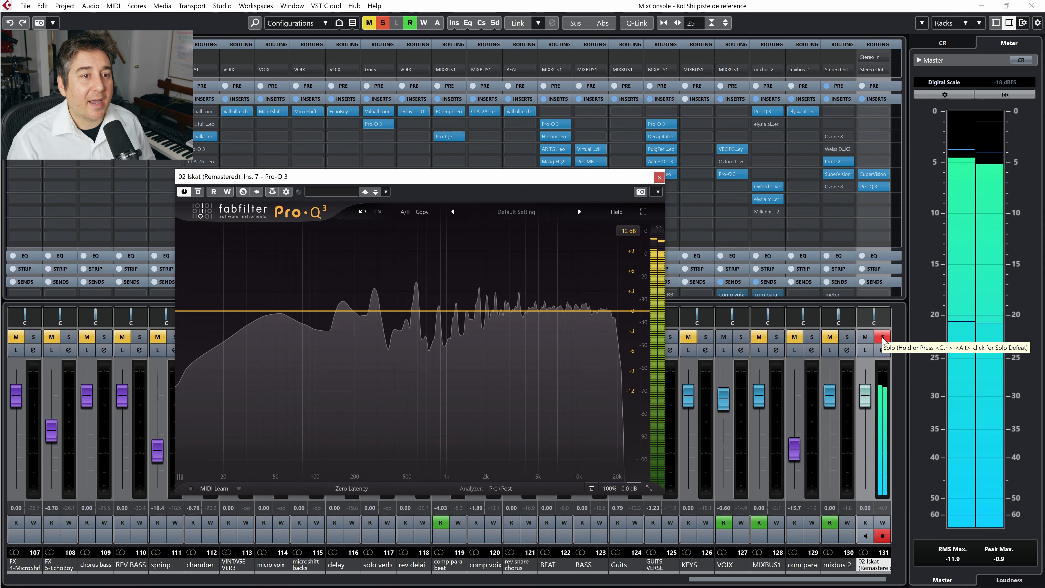
pyautogui.click(883, 337)
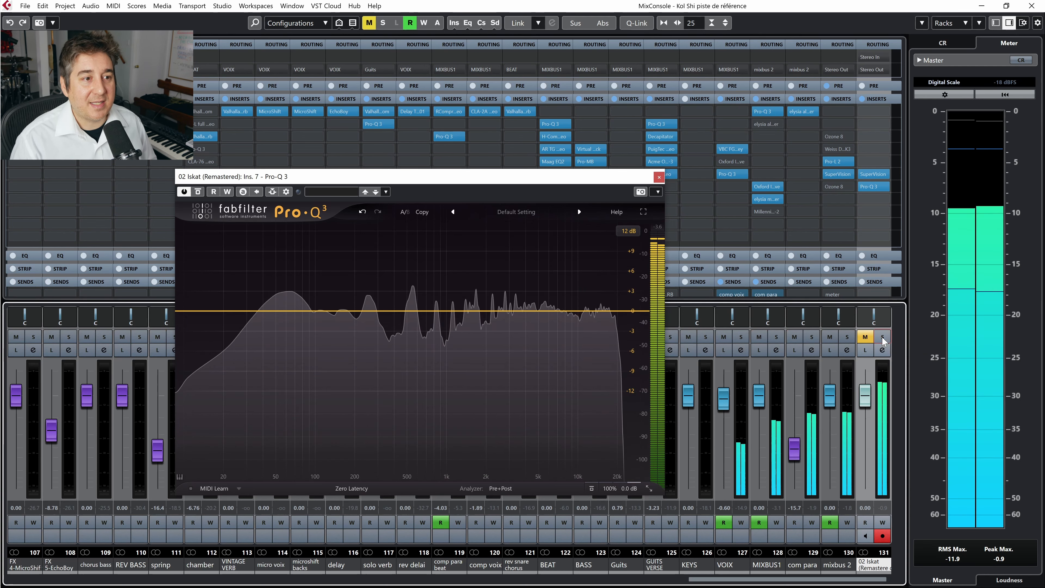
pyautogui.click(659, 176)
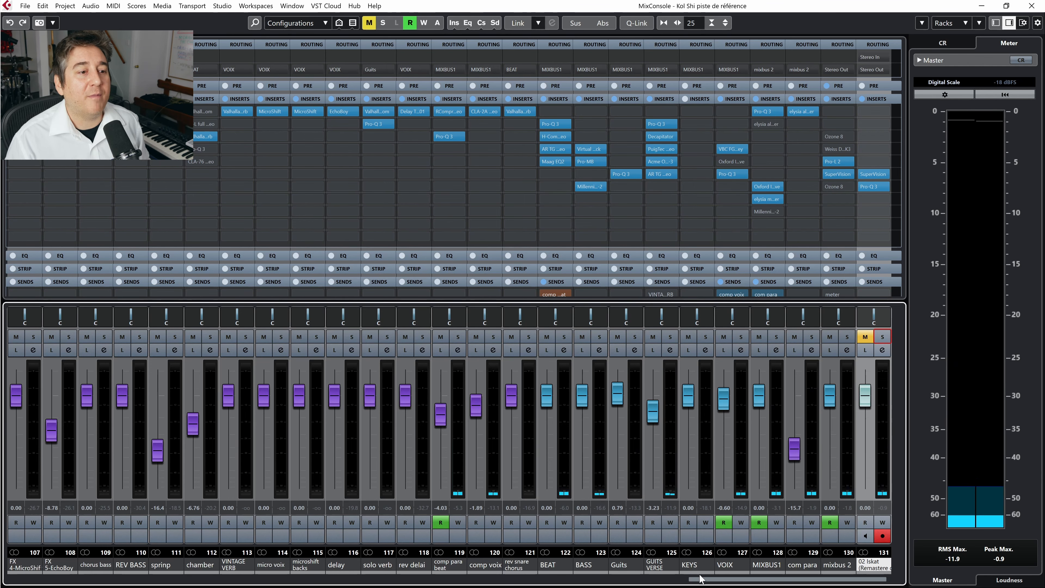
# Select the group channels from BEAT through VOIX in the MixConsole.
pyautogui.click(549, 565)
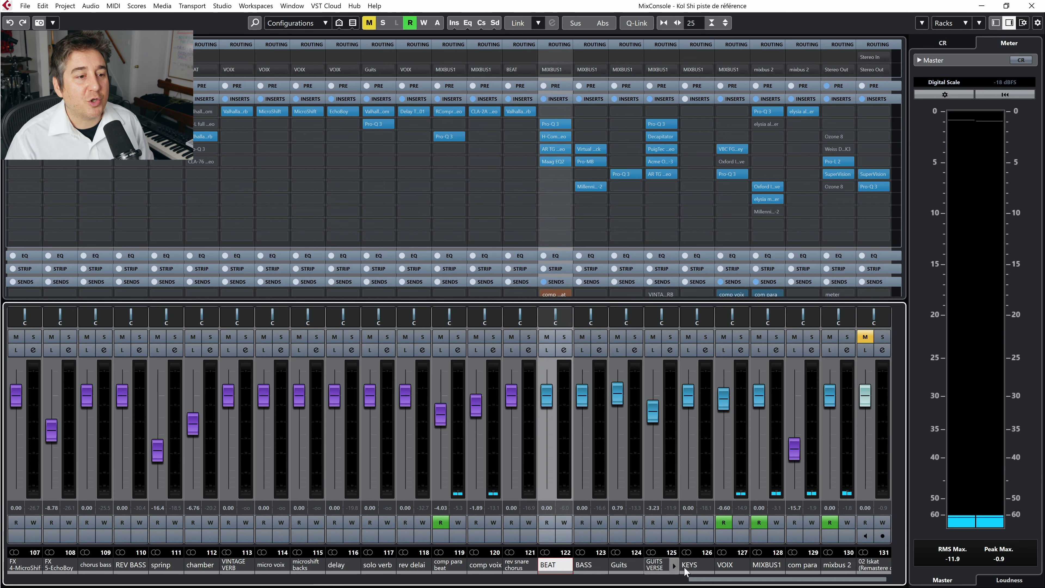
pyautogui.keyDown('shift'); pyautogui.click(725, 567); pyautogui.keyUp('shift')
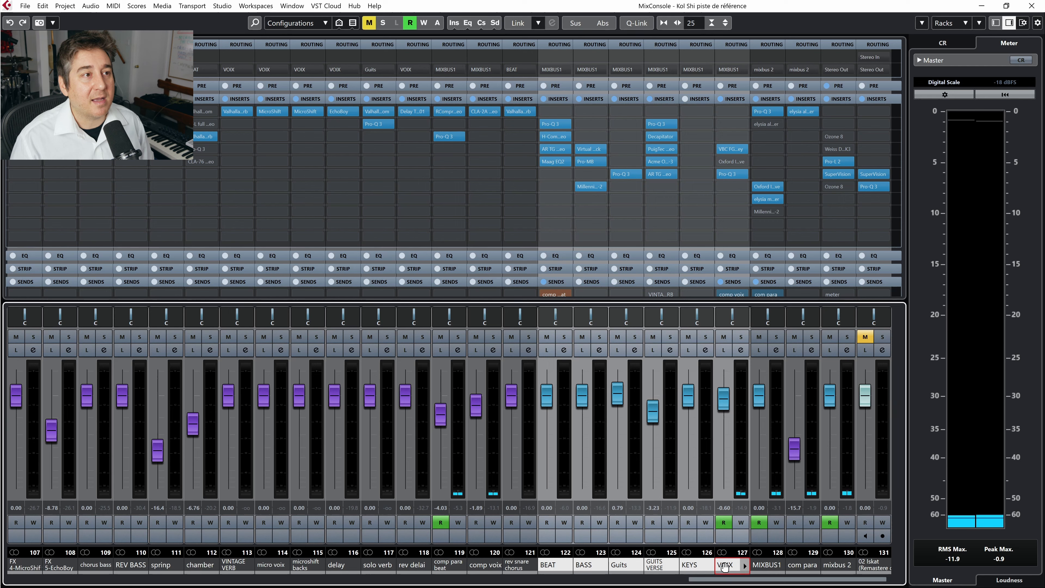
pyautogui.click(560, 135)
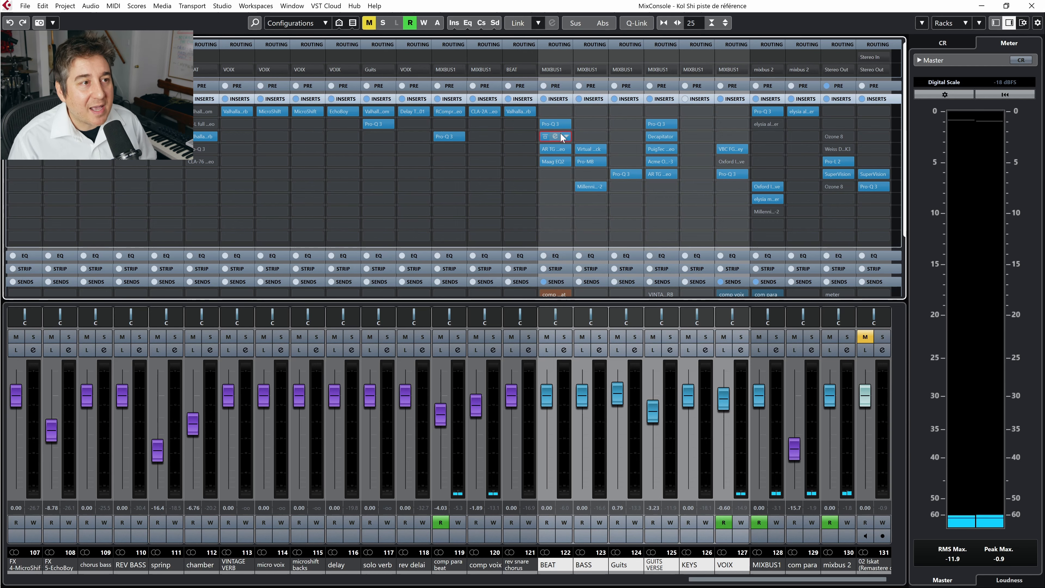
pyautogui.click(581, 102)
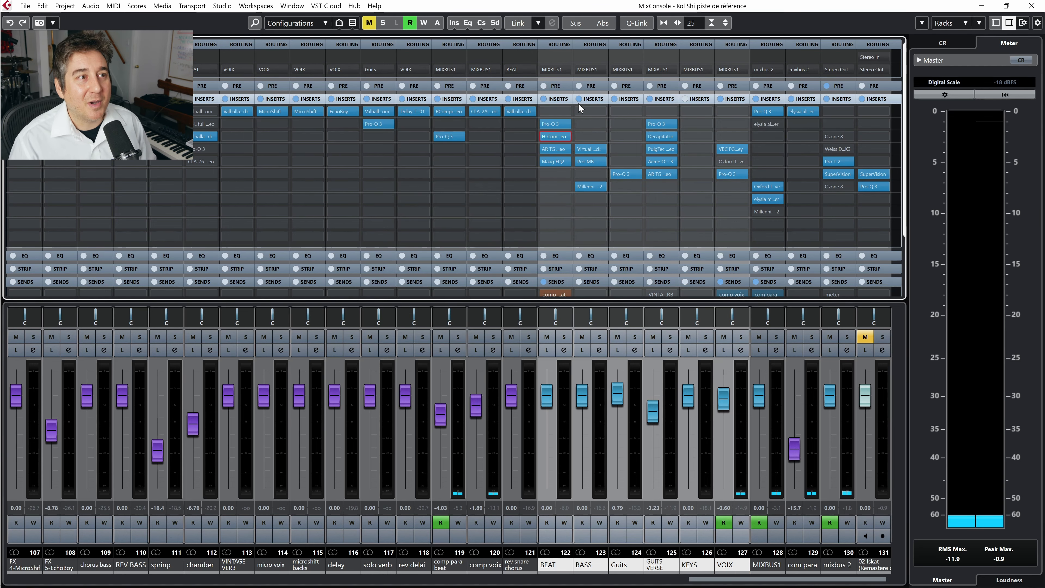
# View the Maag EQ2 settings on the BEAT channel, and select only the VOIX channel.
pyautogui.click(555, 160)
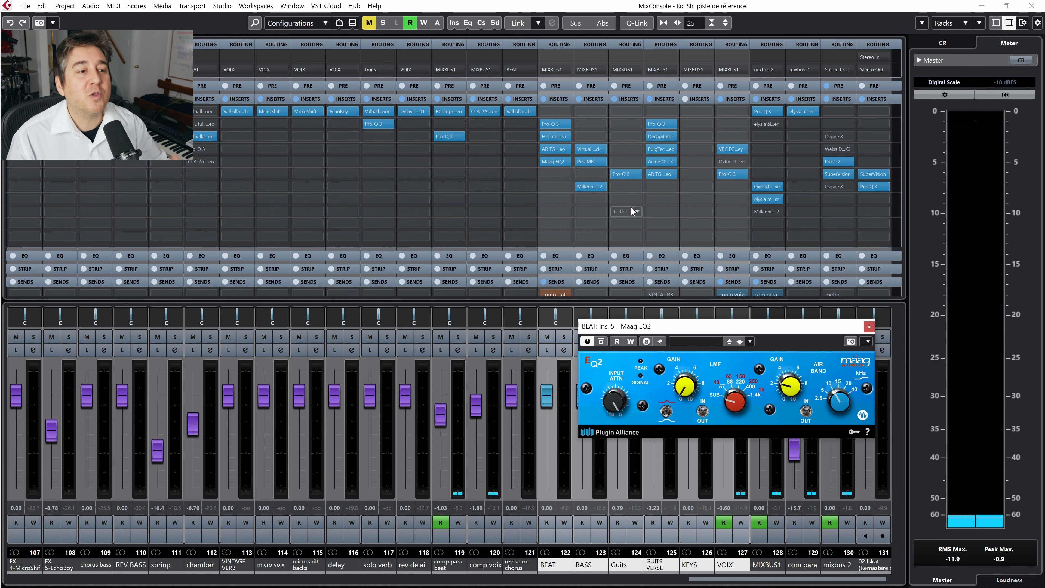
pyautogui.click(733, 567)
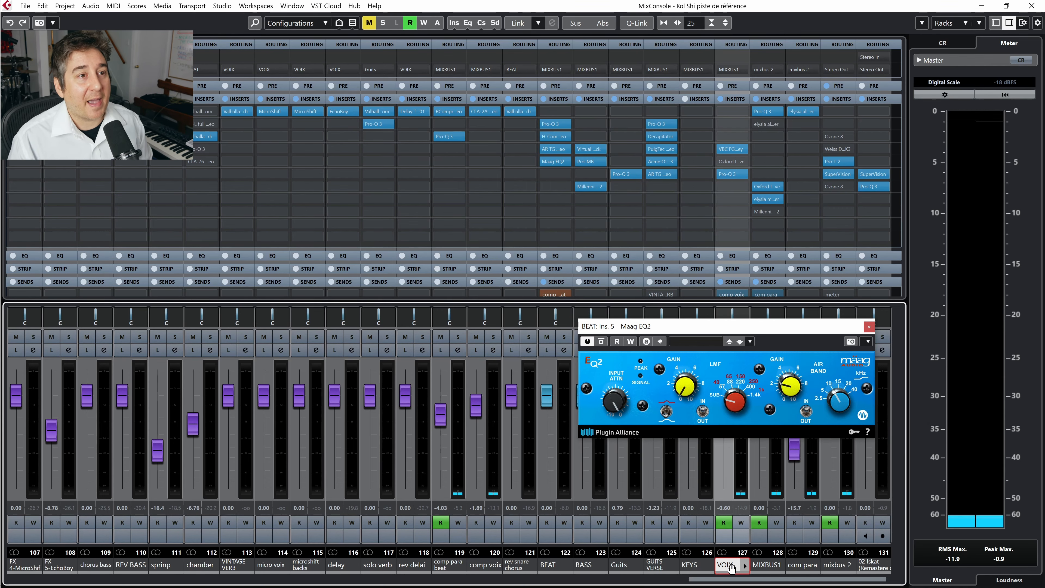
pyautogui.click(869, 326)
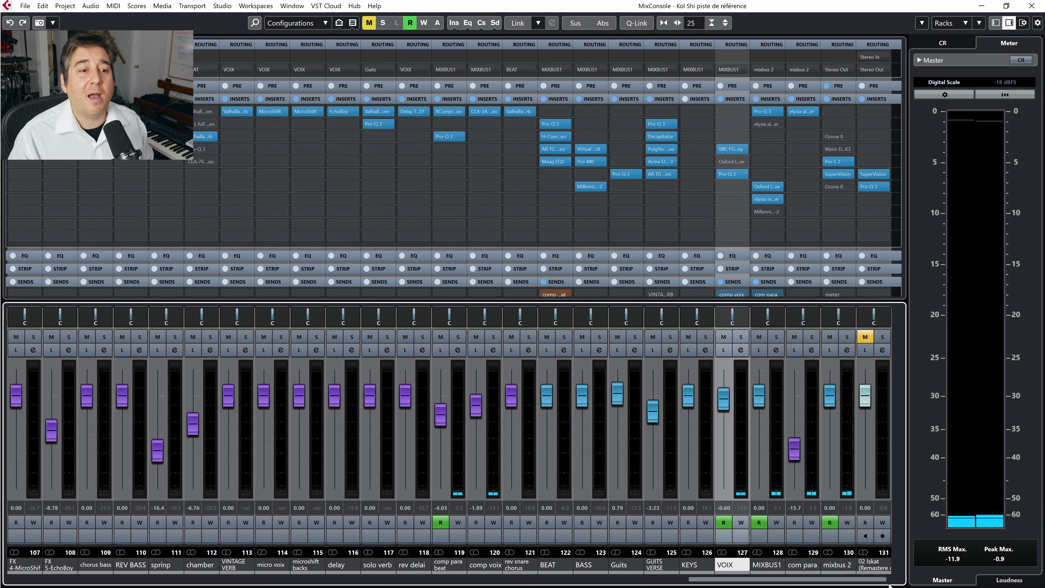
pyautogui.moveTo(854, 581); pyautogui.dragTo(889, 585)
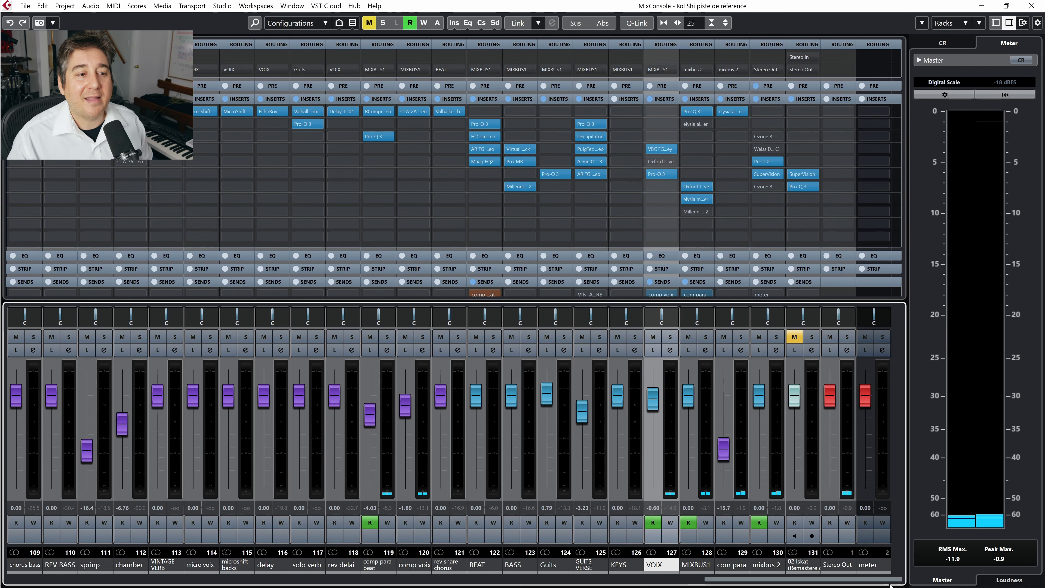